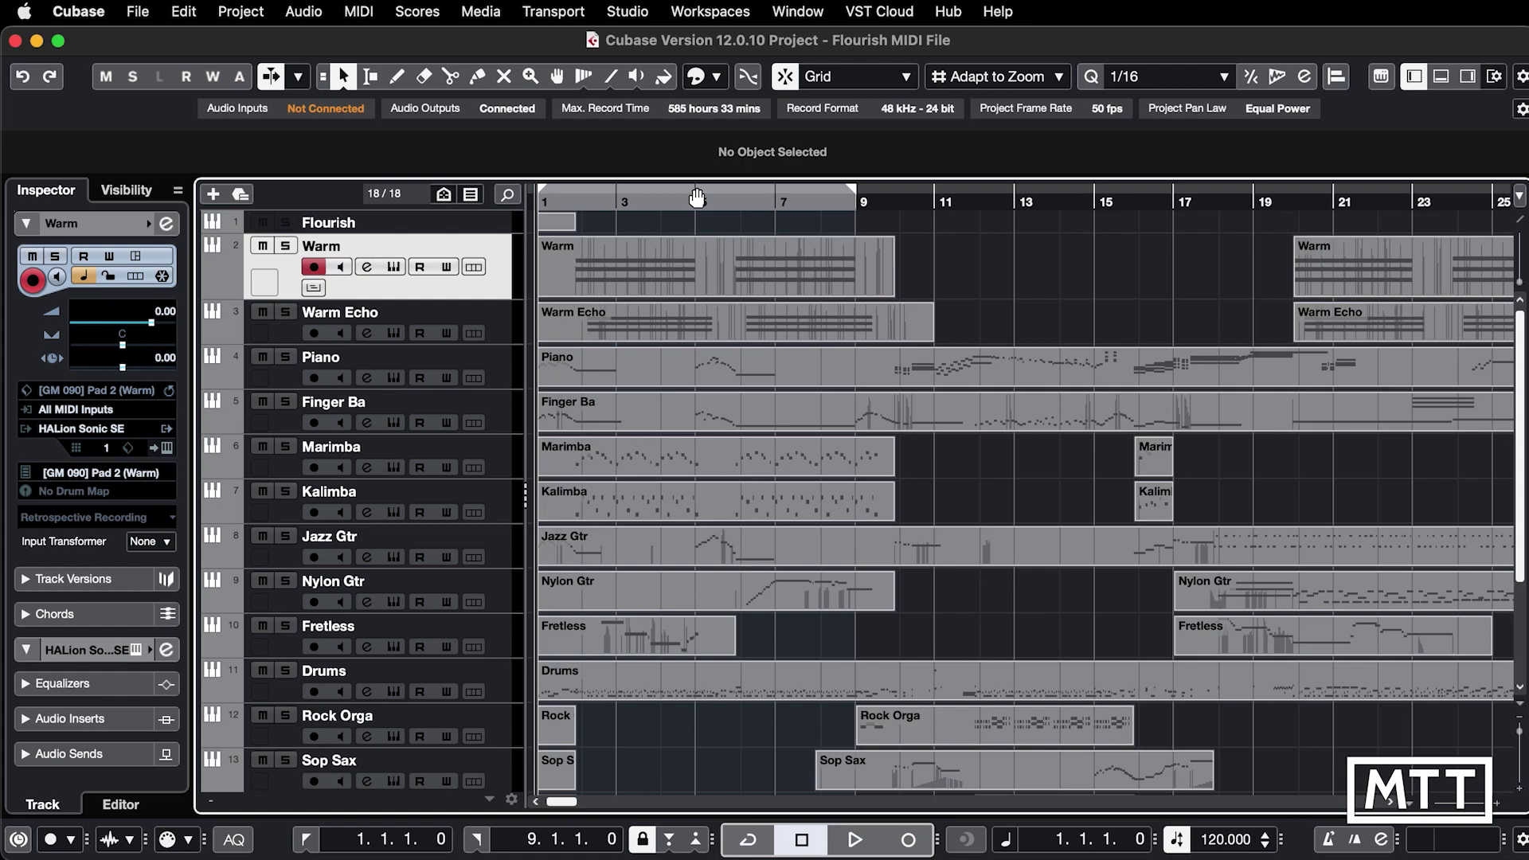
Toggle cycle on and off twice from the upper ruler
click(699, 196)
click(698, 196)
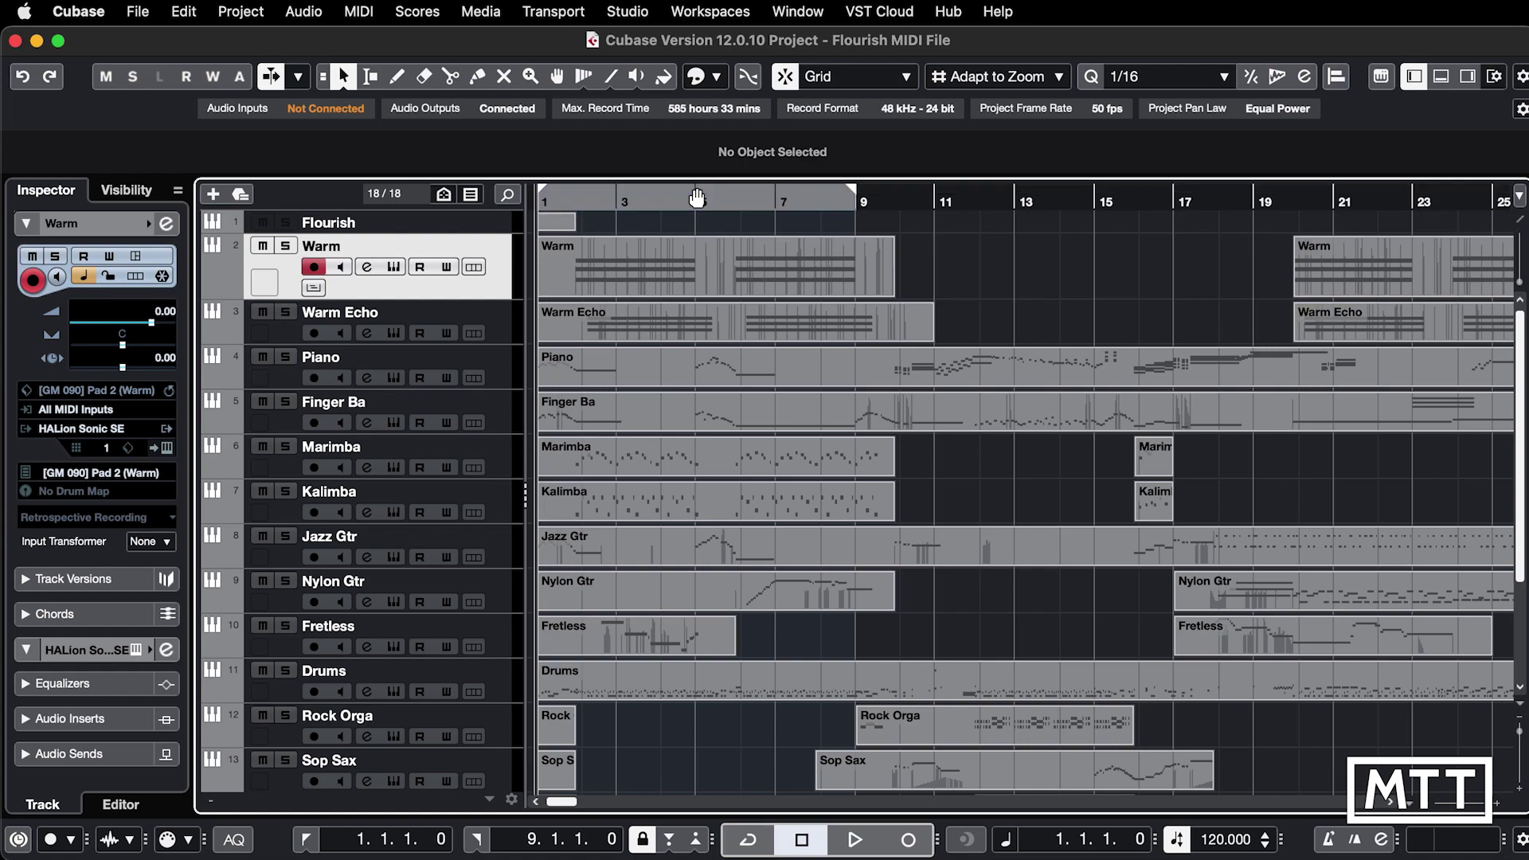
click(698, 196)
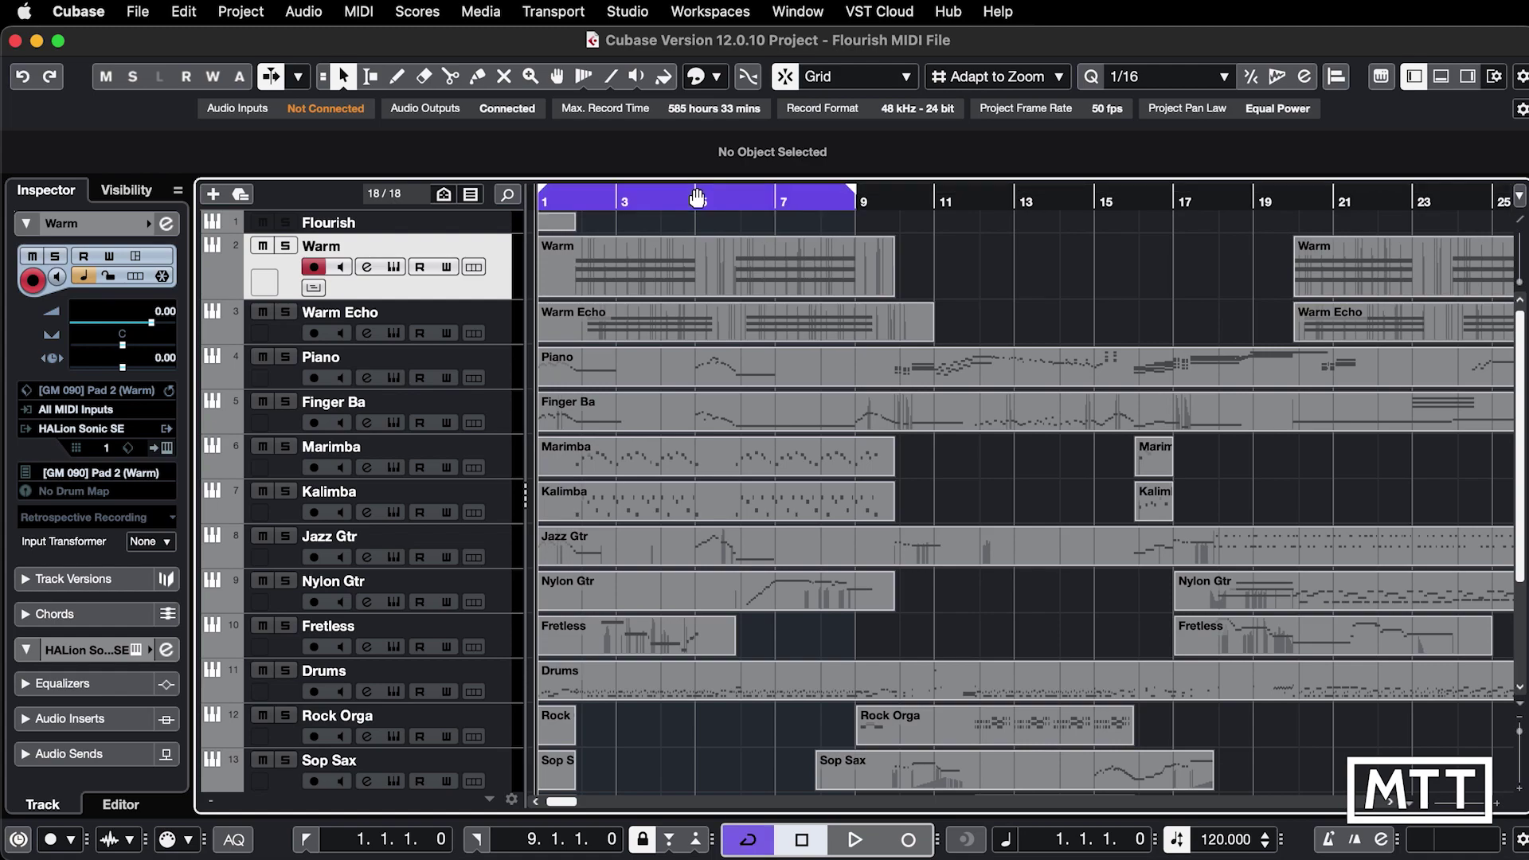
click(698, 196)
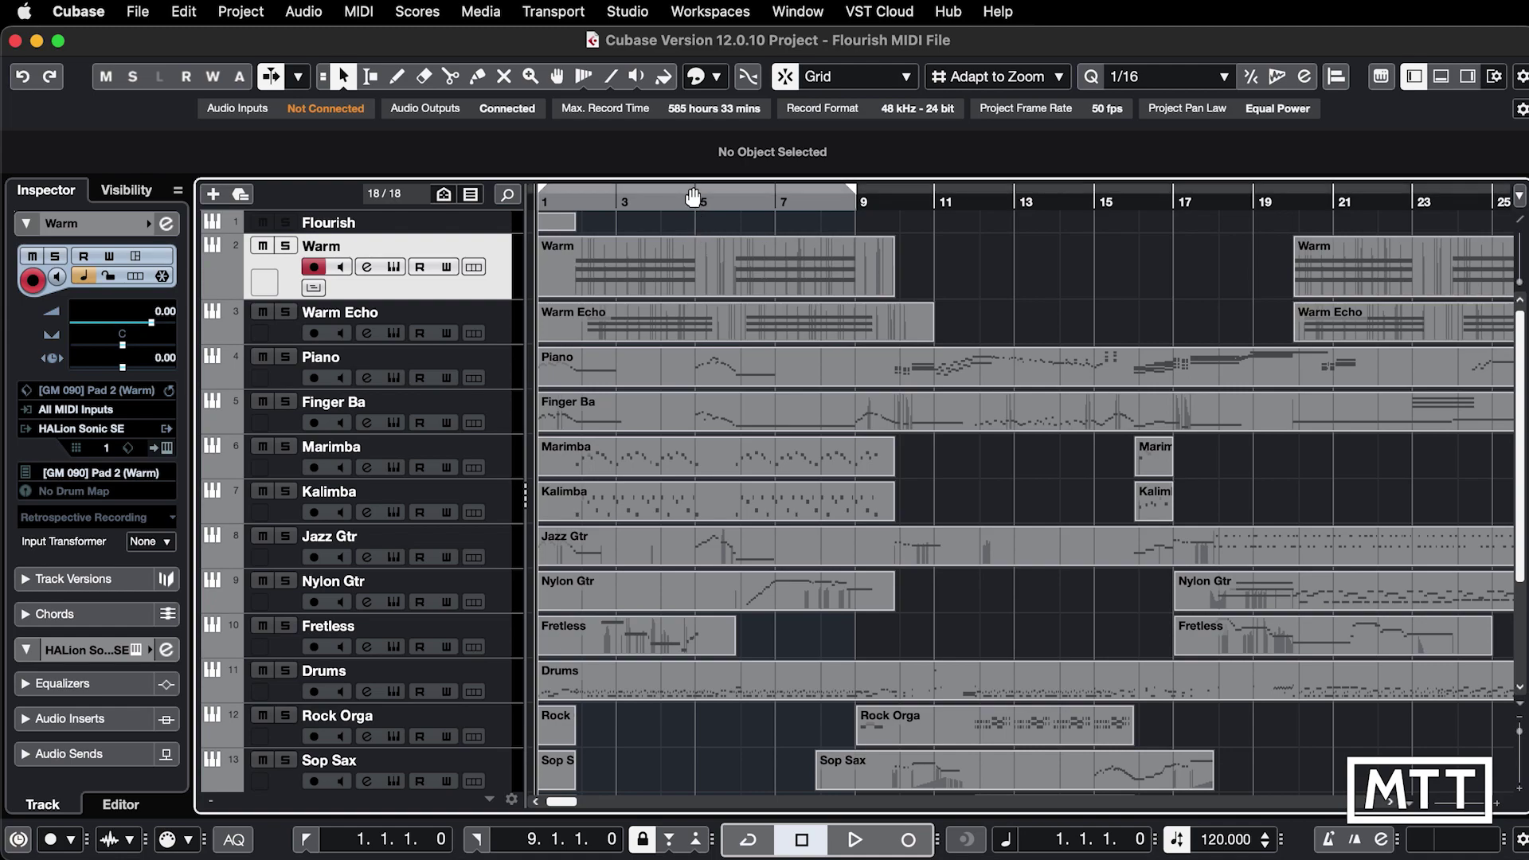
Place the project cursor at bar 5, toggling cycle with the keypad divide key
mouse_move(693, 195)
mouse_down()
mouse_move(856, 187)
mouse_move(696, 193)
mouse_up()
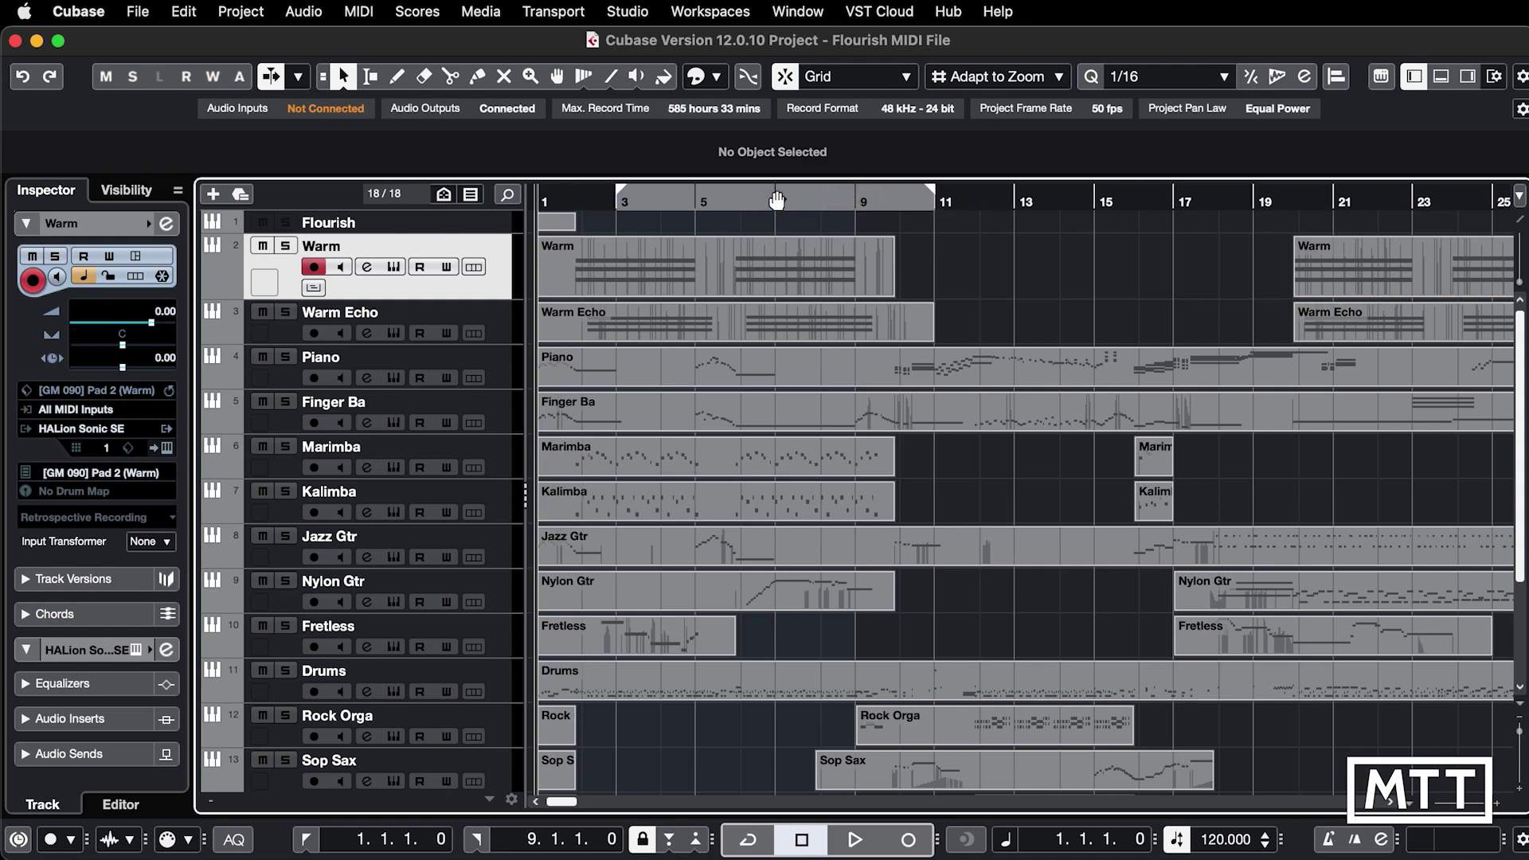
click(696, 195)
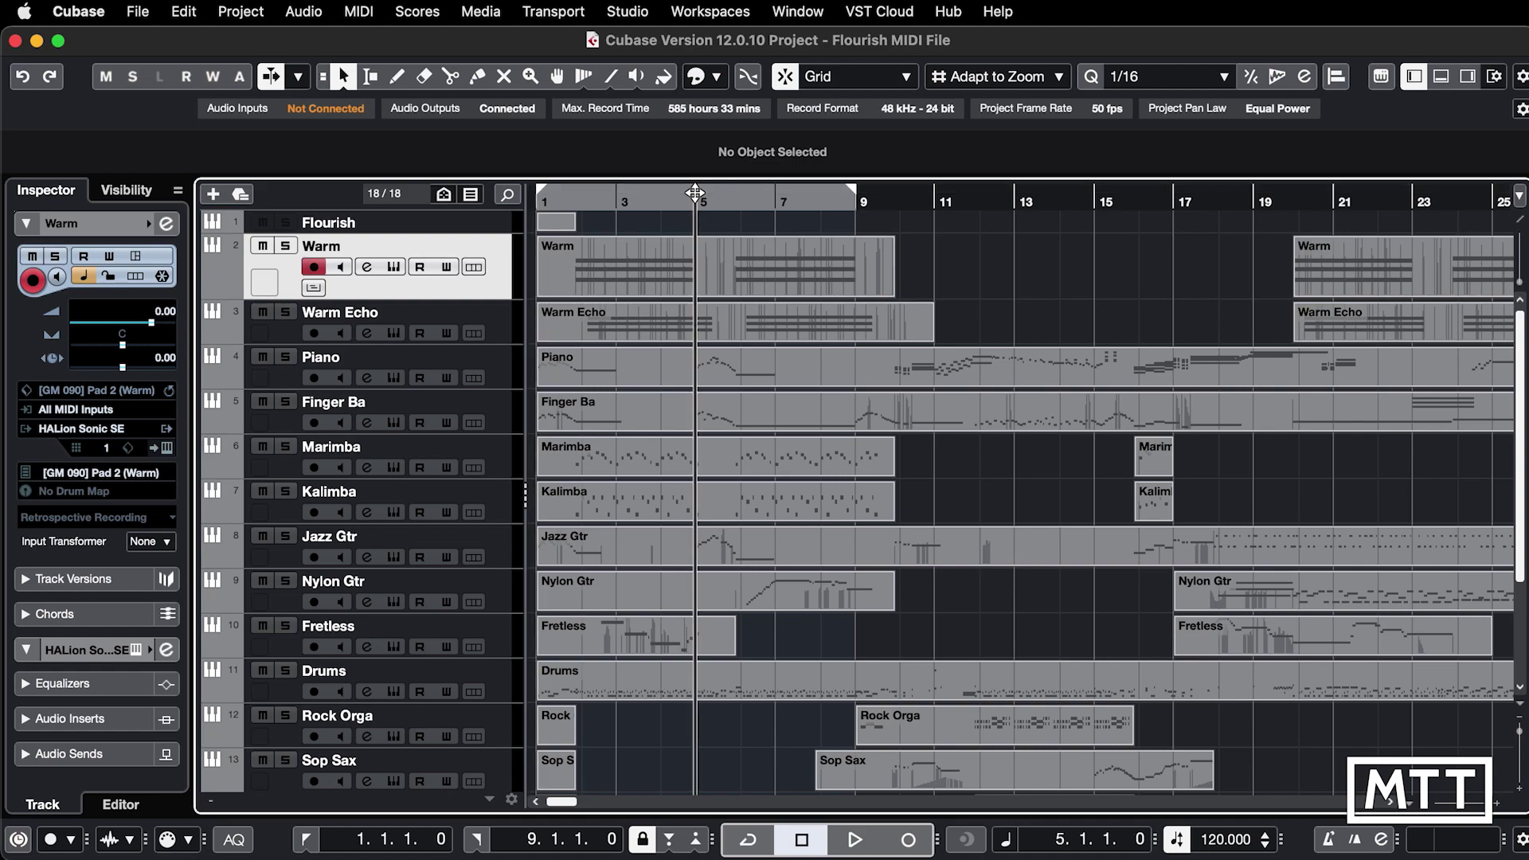
key(KP_Divide)
key(KP_Divide)
Uncheck 'Clicking Locator Range in Upper Part of the Ruler Activates Cycle' in Transport preferences
click(80, 12)
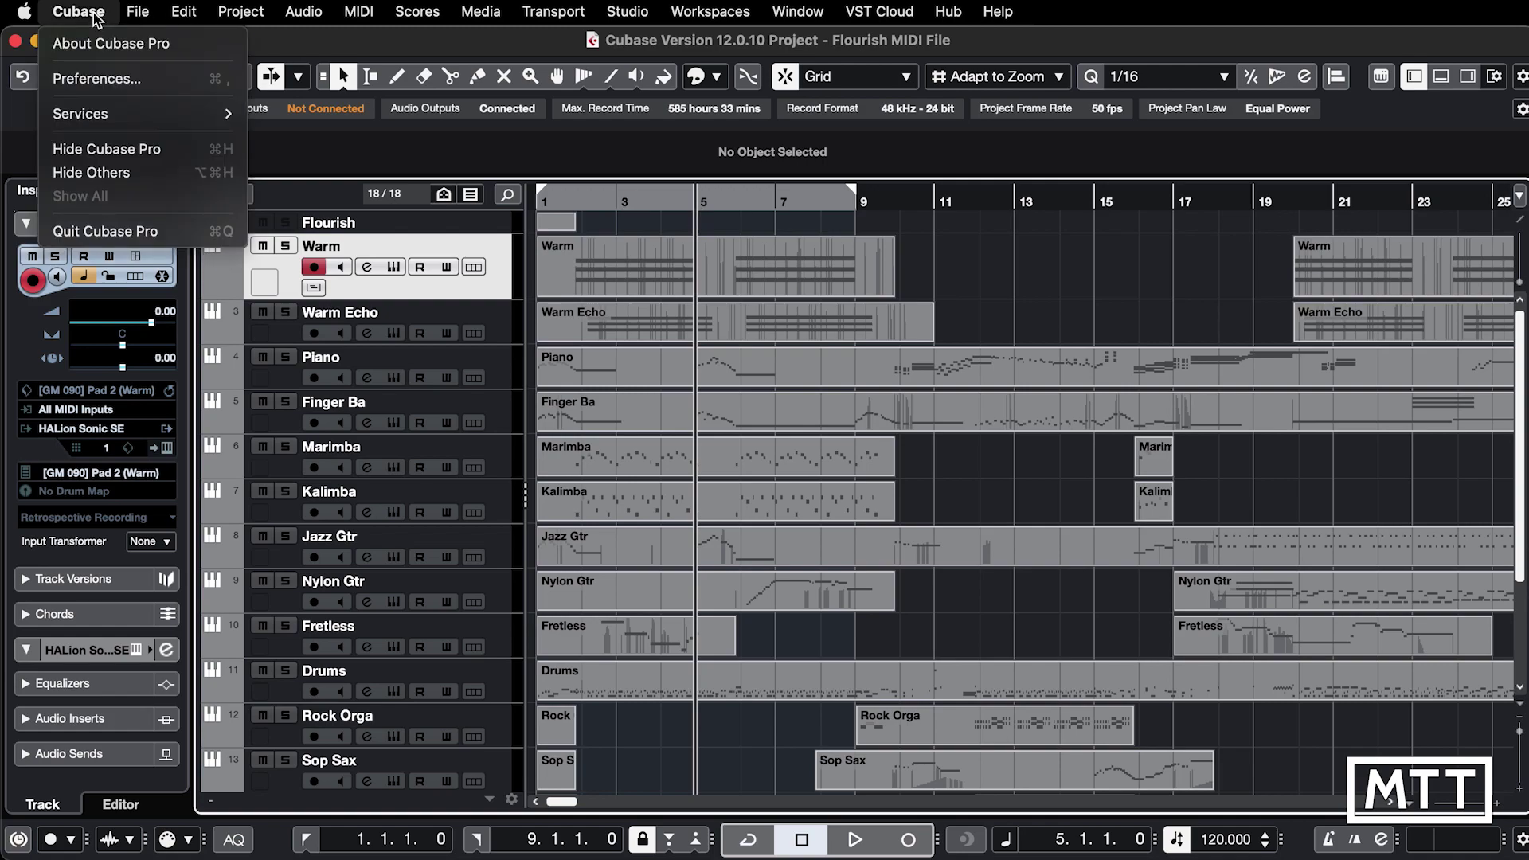
click(104, 77)
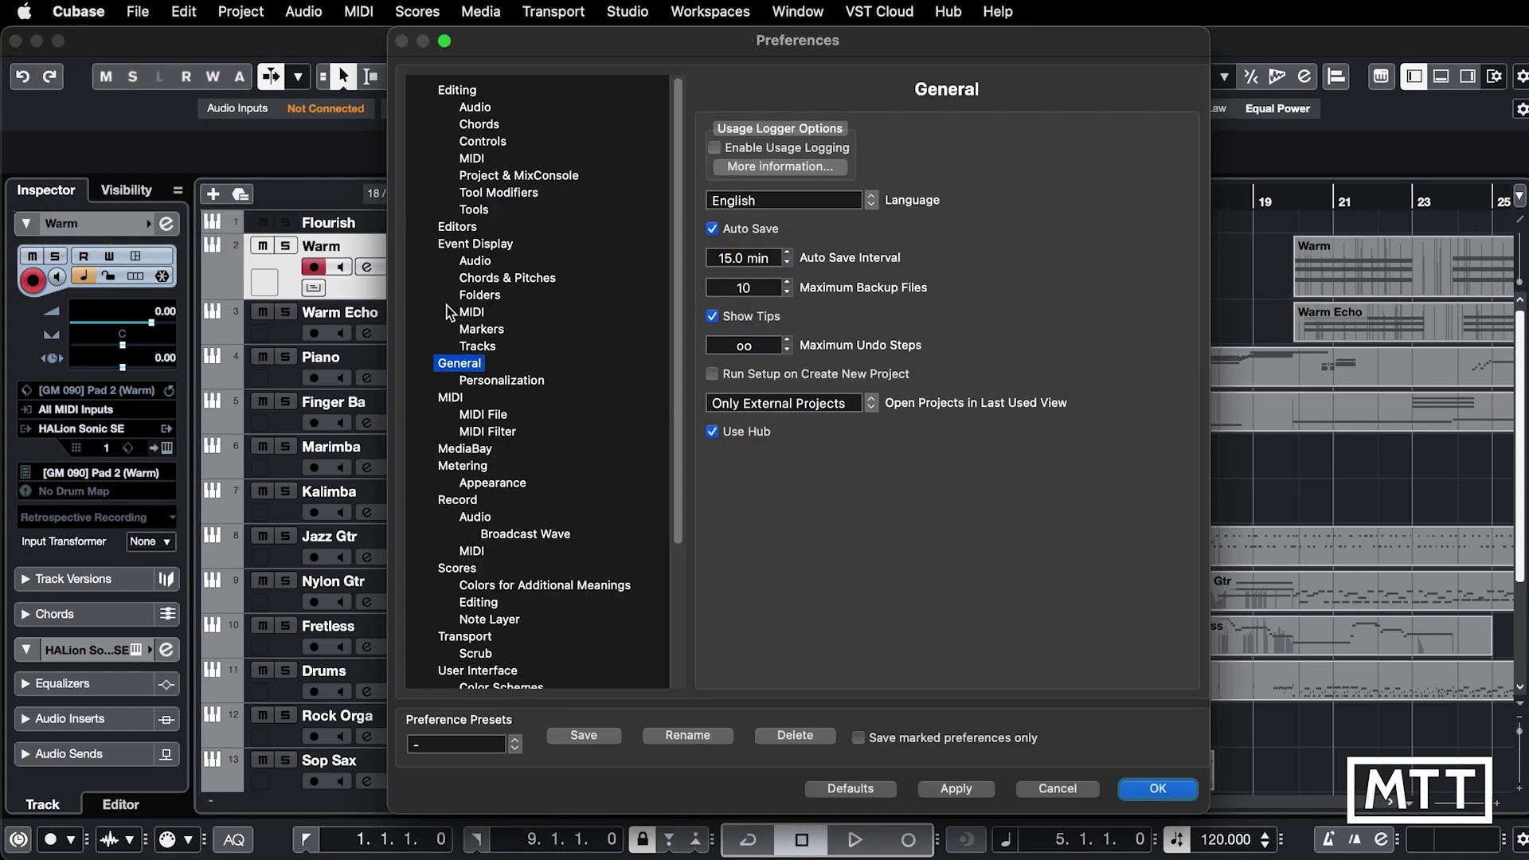
click(467, 637)
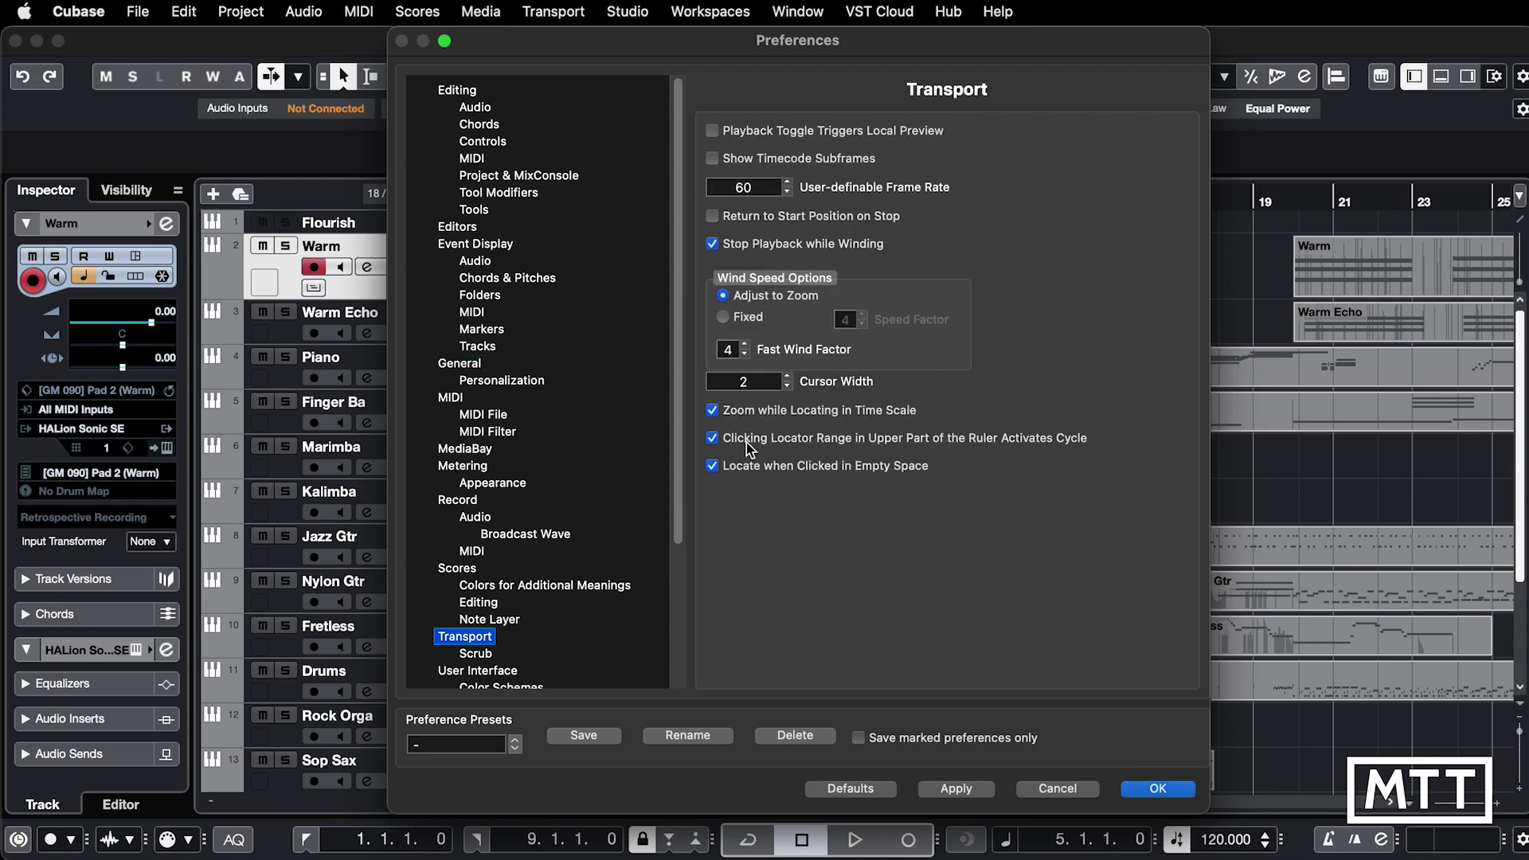
click(714, 438)
Confirm the Preferences, then play from bar 5 and stop playback
click(1157, 789)
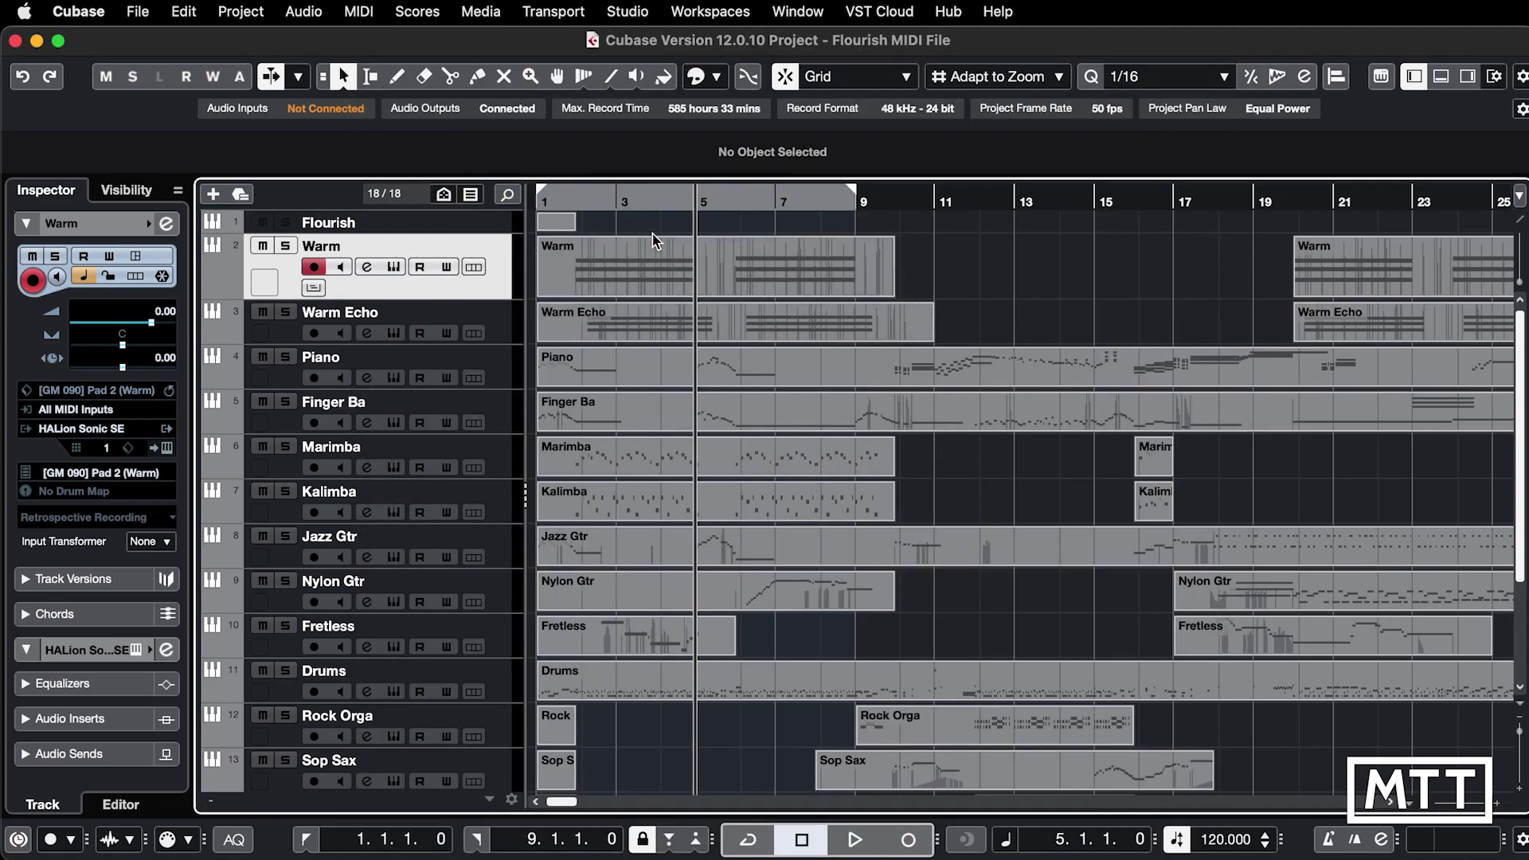
double_click(705, 196)
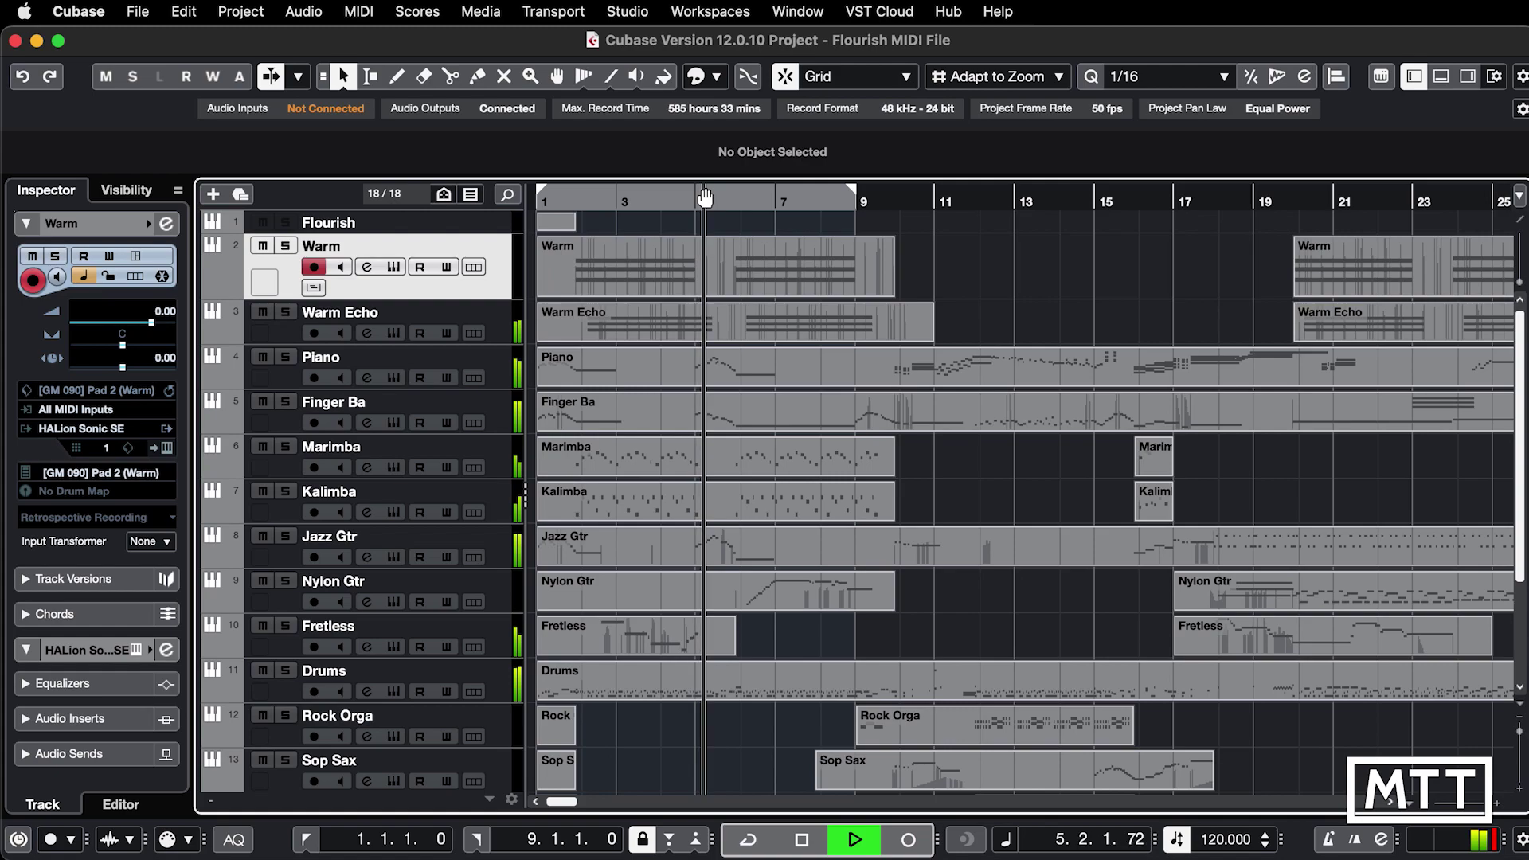
key(space)
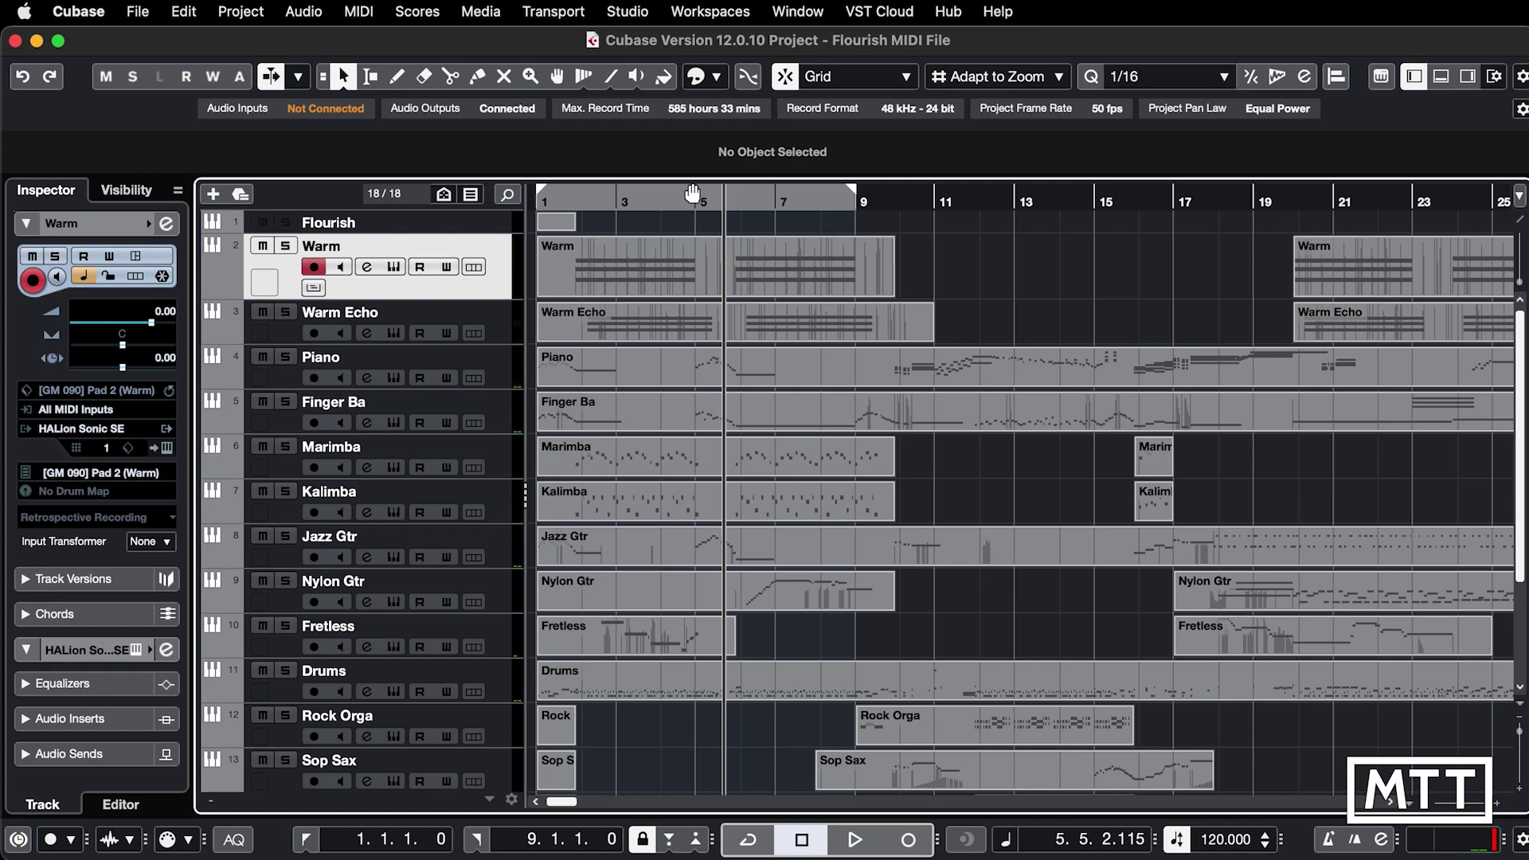
Zoom in around bar 5, then zoom out to show bars 1 through about 177
click(696, 199)
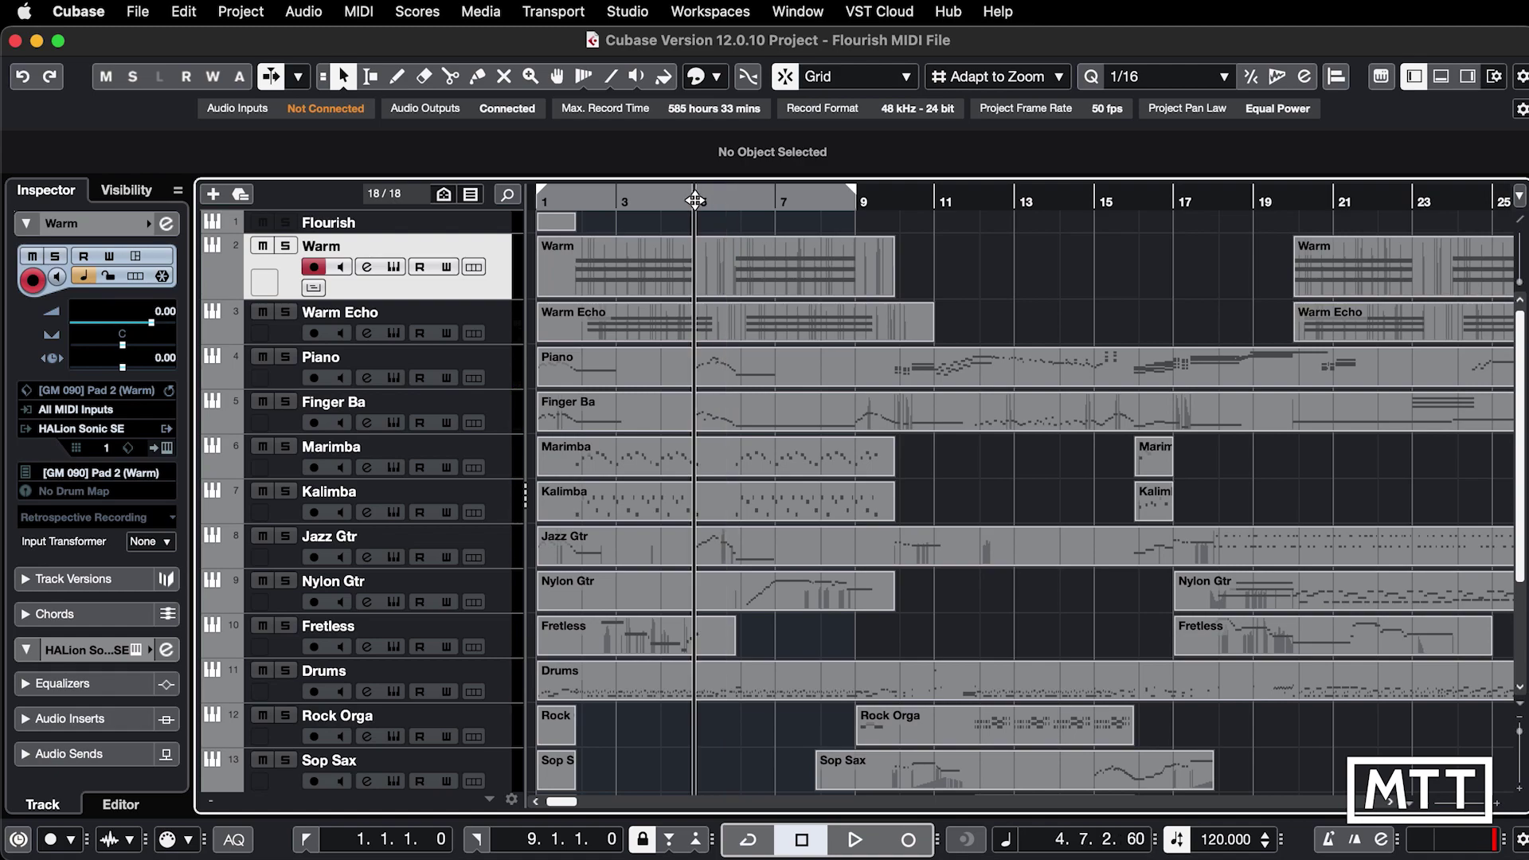
drag(695, 200, 700, 437)
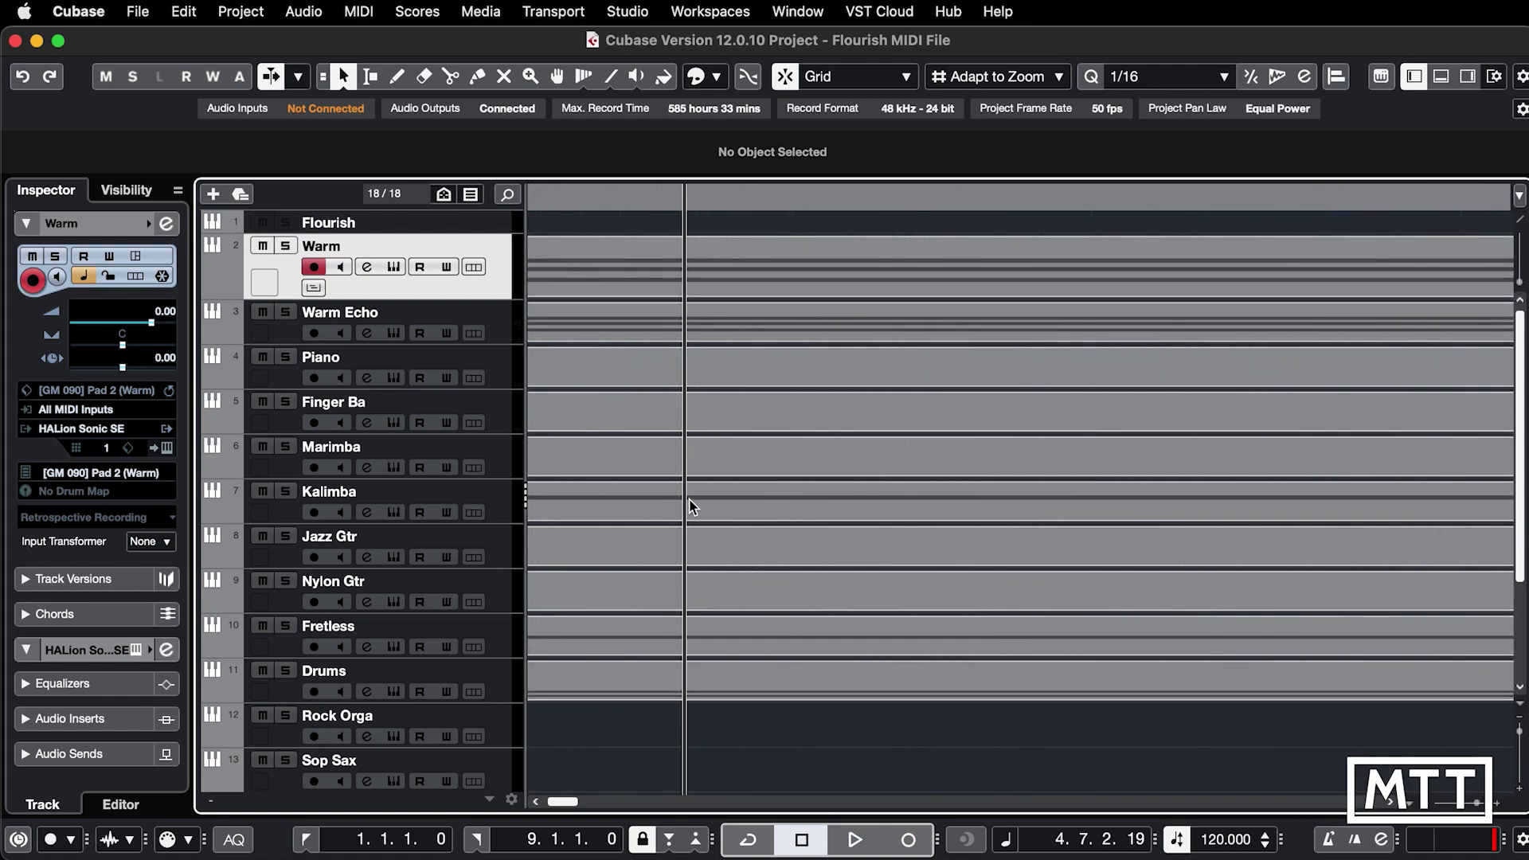
mouse_move(699, 435)
mouse_down()
mouse_move(673, 286)
mouse_move(755, 203)
mouse_move(1023, 194)
mouse_up()
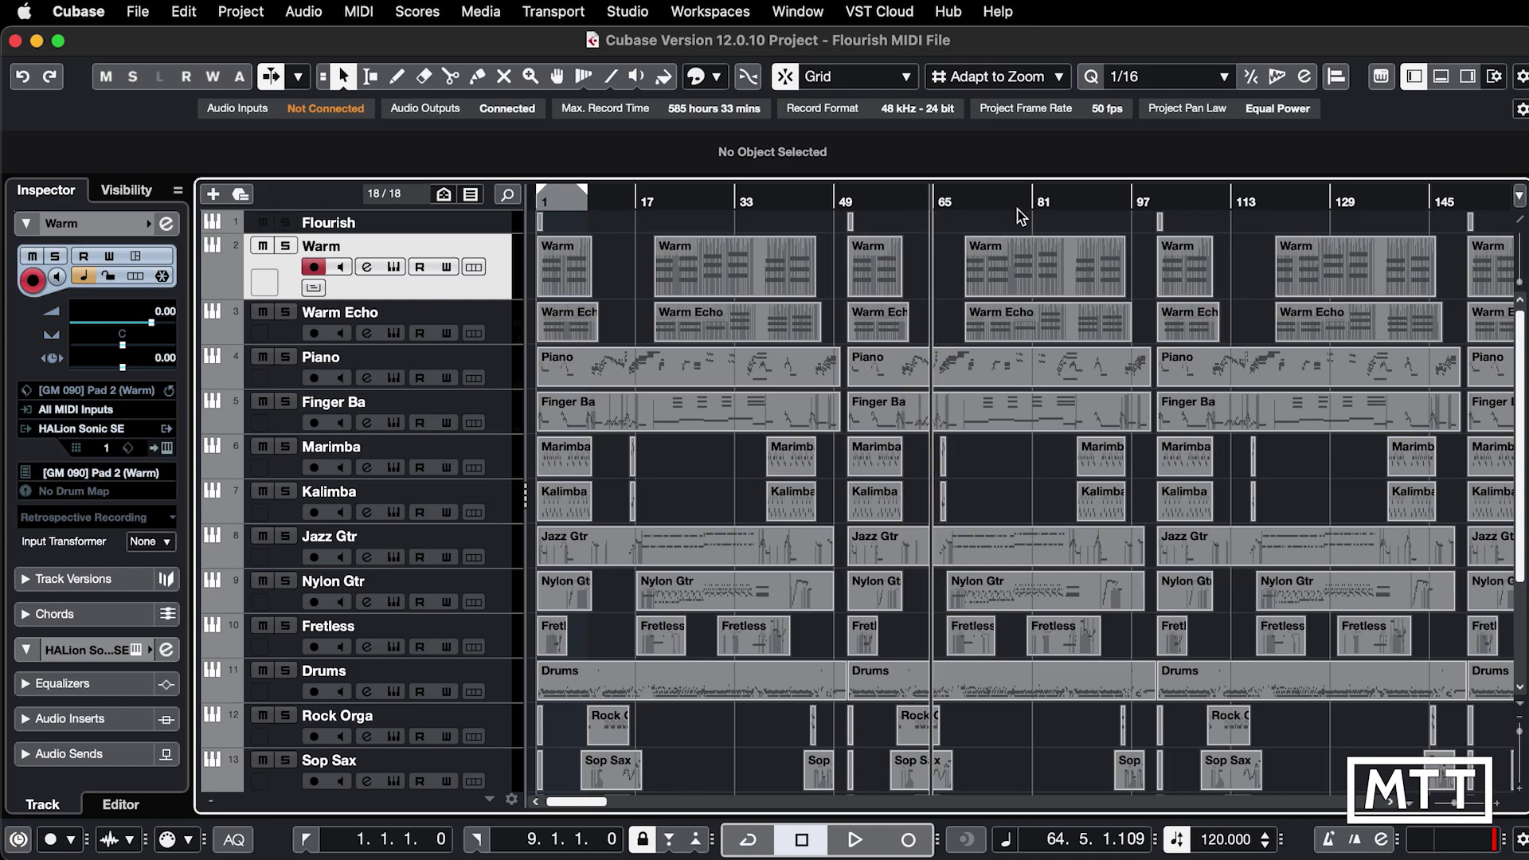
mouse_move(1023, 194)
mouse_down()
mouse_move(1024, 303)
mouse_move(874, 194)
mouse_move(562, 203)
mouse_up()
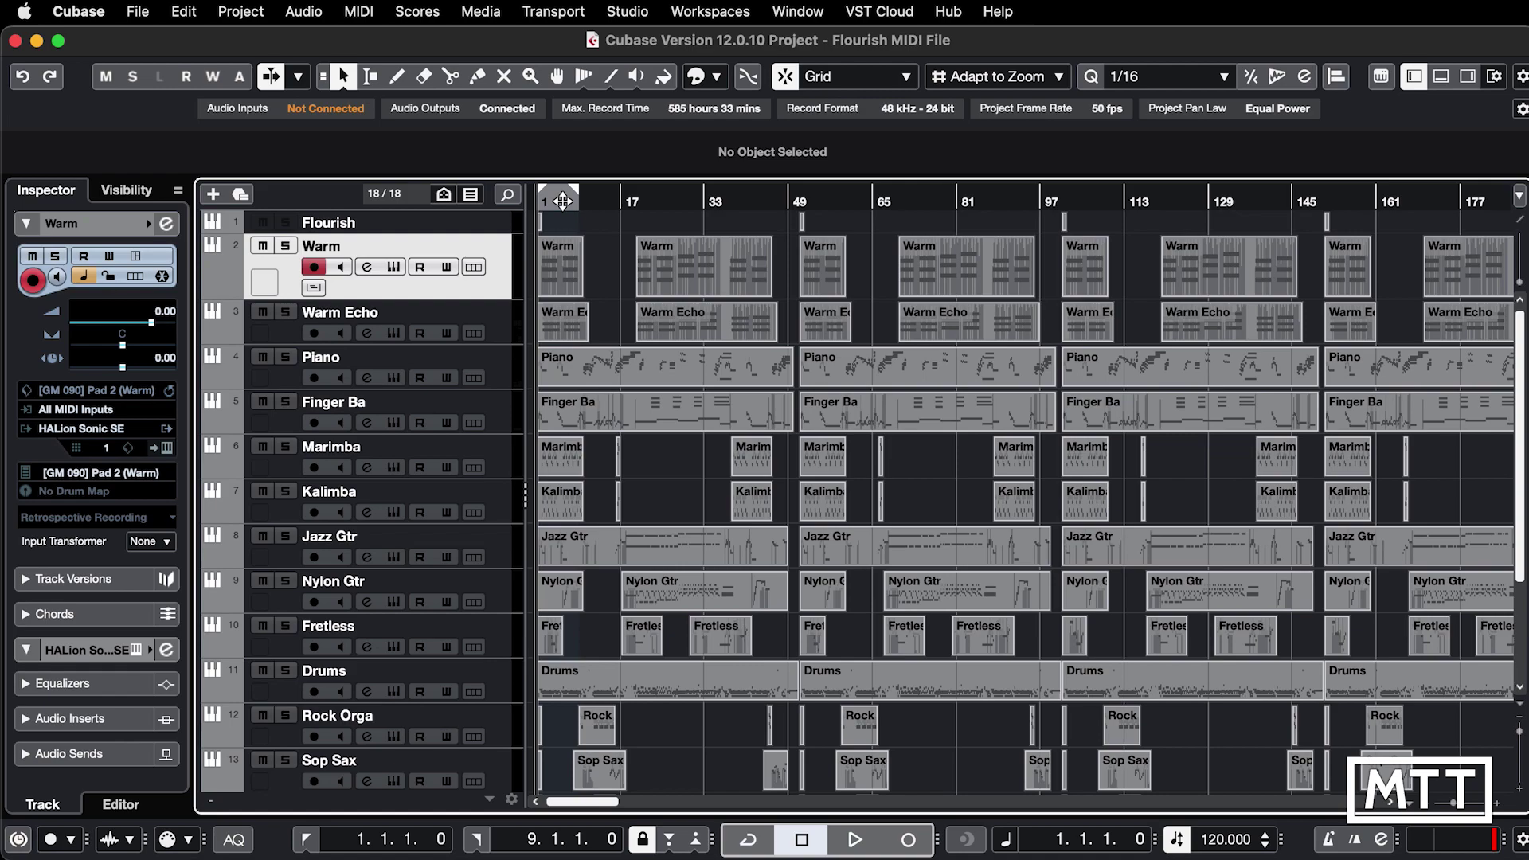
Uncheck 'Zoom while Locating in Time Scale' in Transport preferences and confirm with OK
click(80, 13)
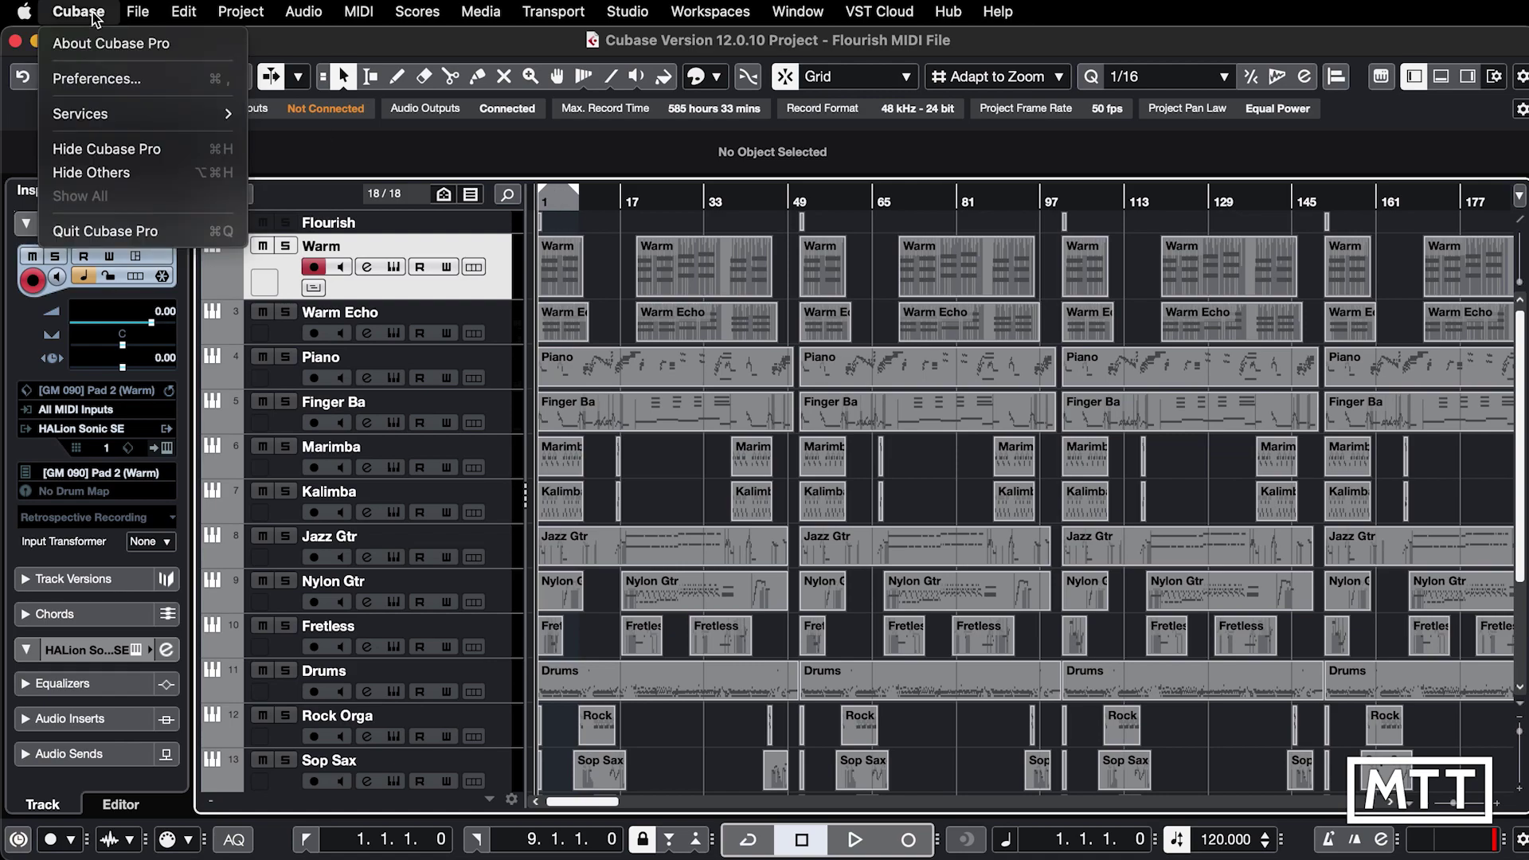
click(72, 76)
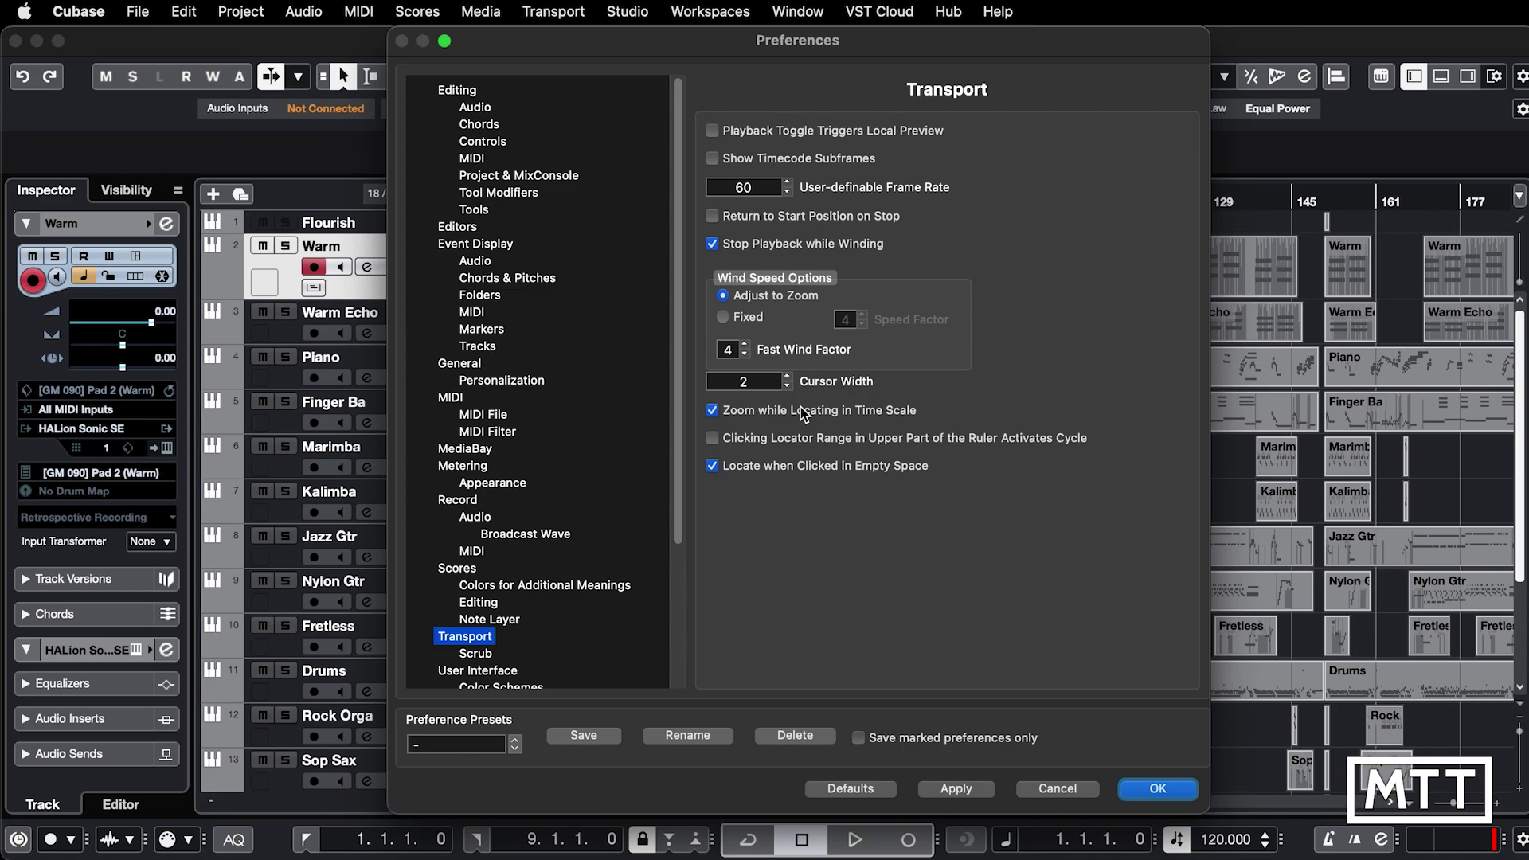
click(714, 412)
click(1158, 790)
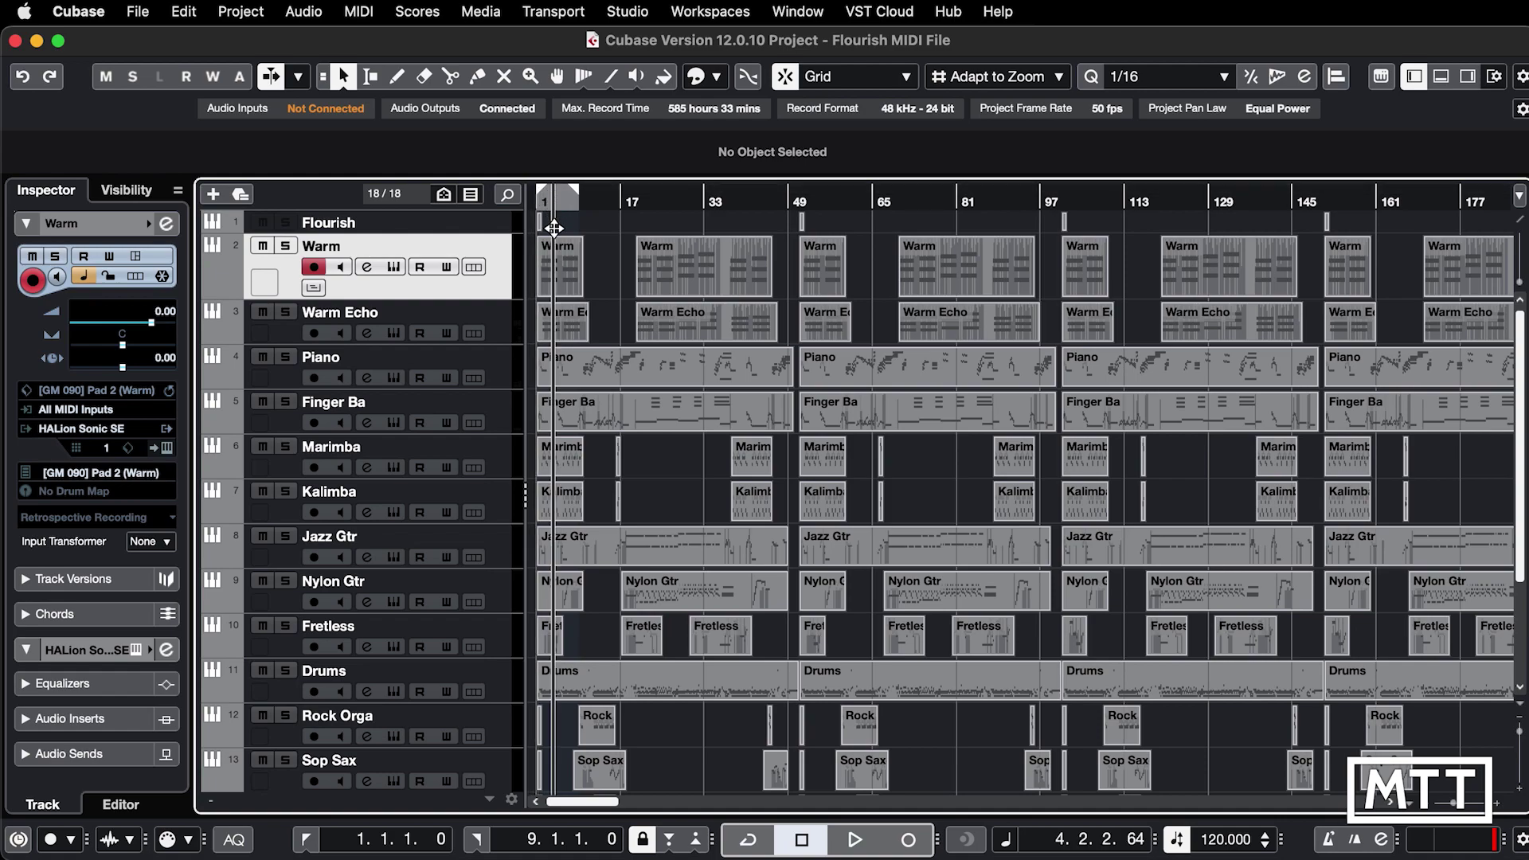
Drag the project cursor along the ruler to bar 65 without zooming
mouse_move(553, 199)
mouse_down()
mouse_move(776, 267)
mouse_move(790, 199)
mouse_move(866, 218)
mouse_move(873, 283)
mouse_up()
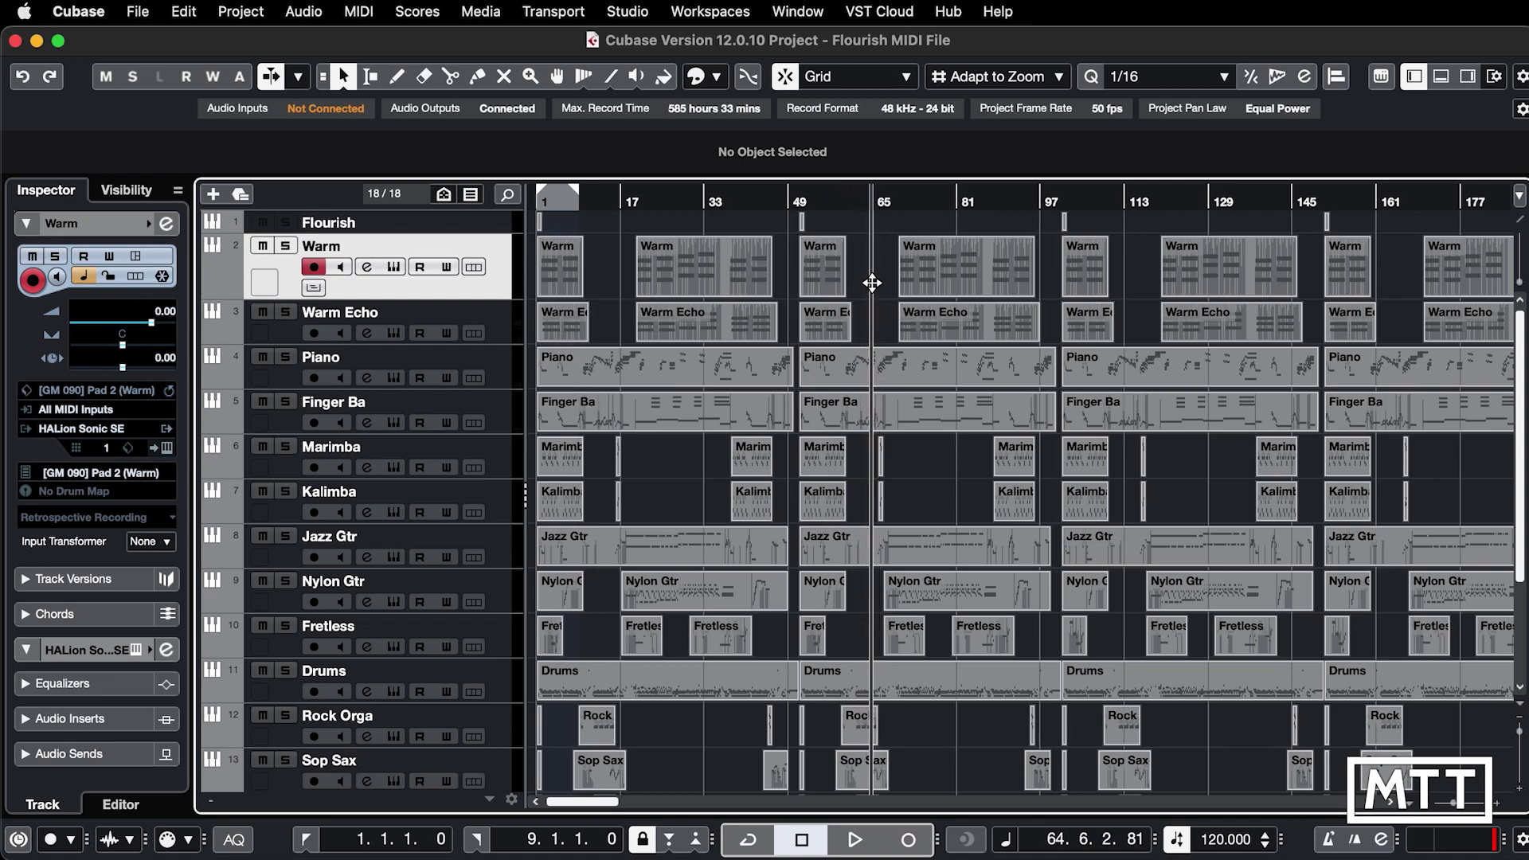
drag(872, 283, 875, 260)
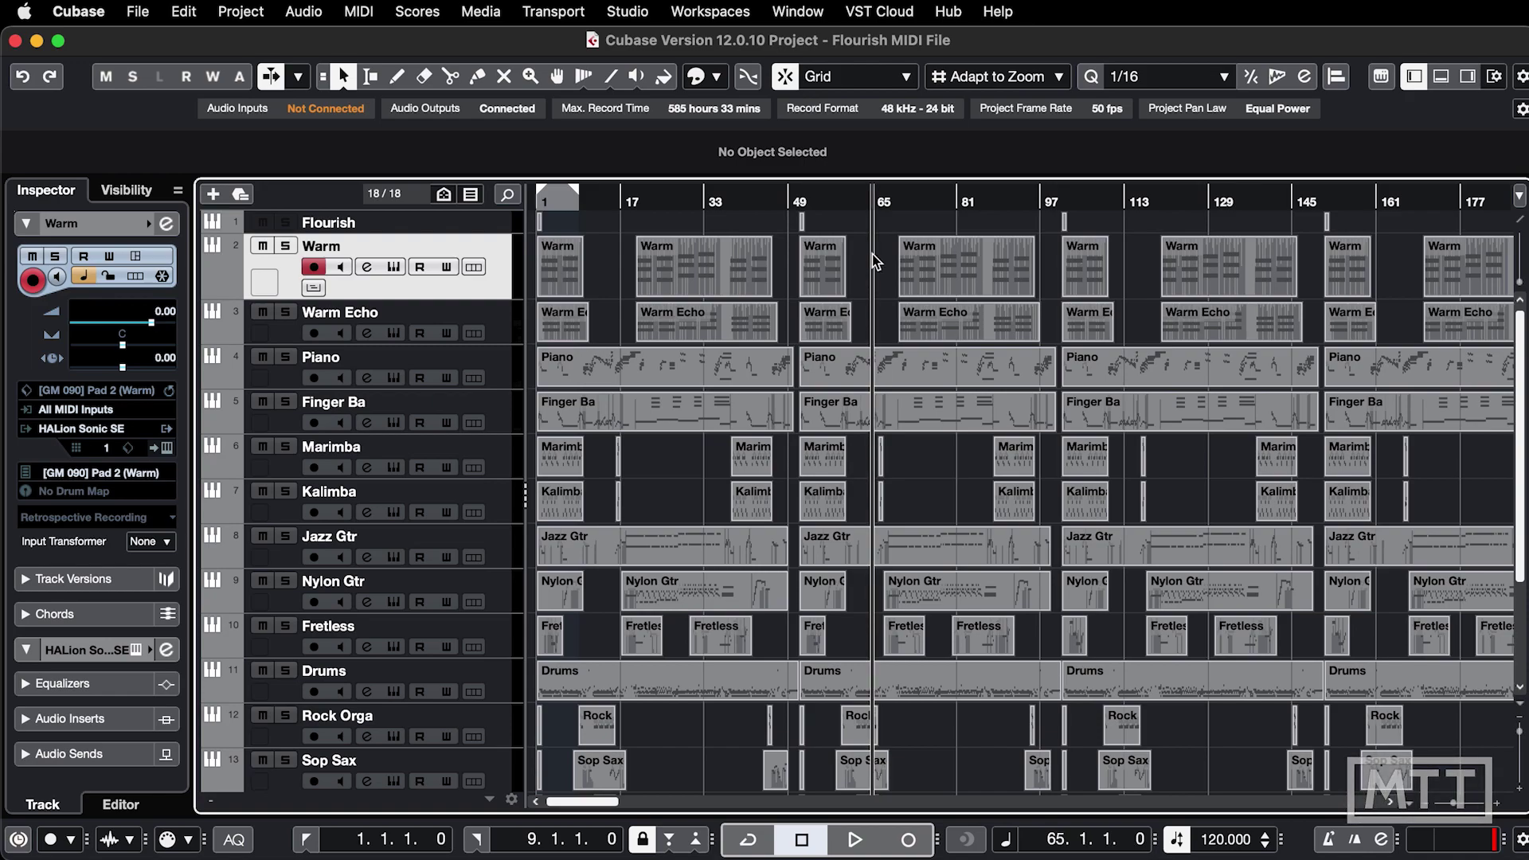